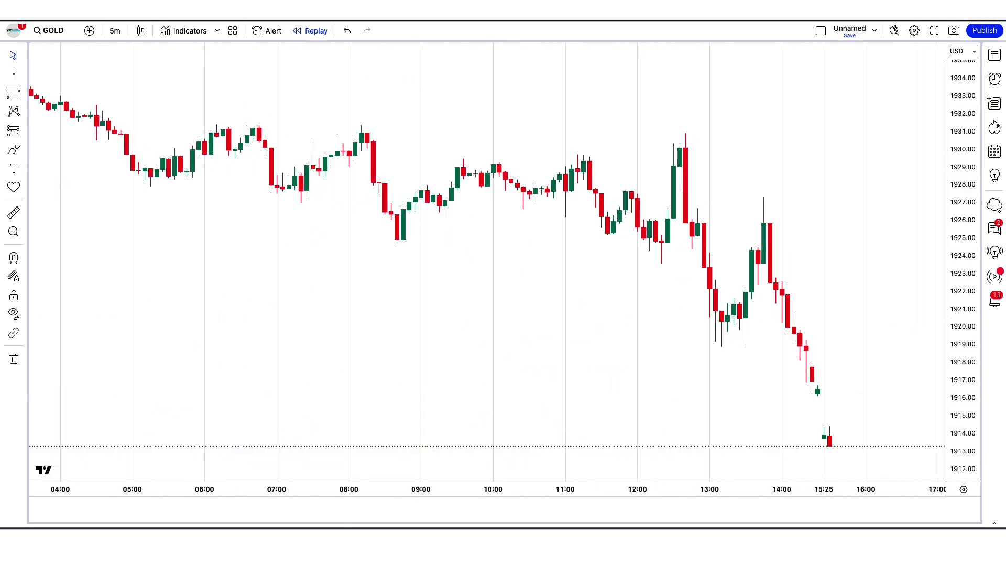
- Add the Supertrend ANY INDICATOR to the GOLD chart as a lower pane
click(189, 31)
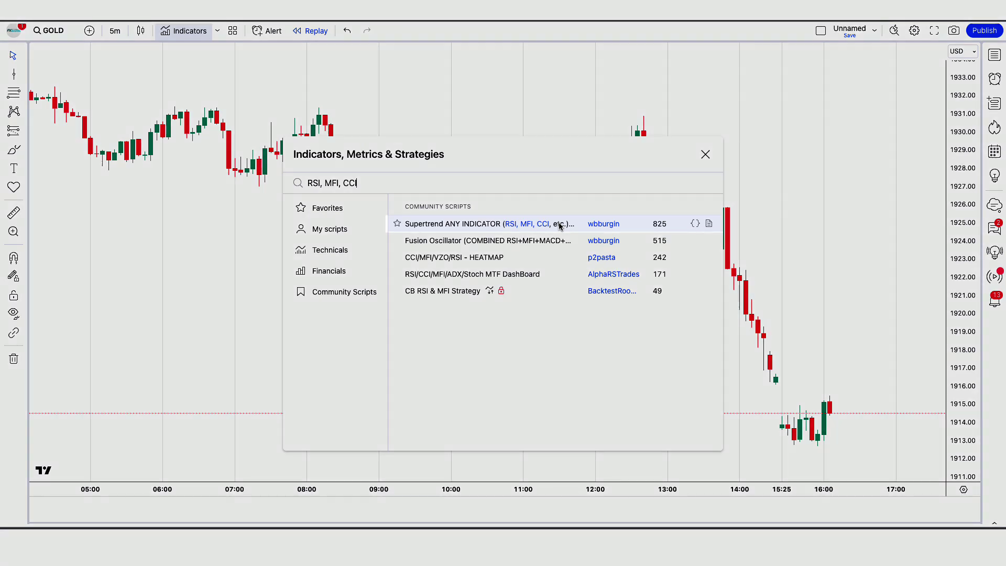
click(556, 225)
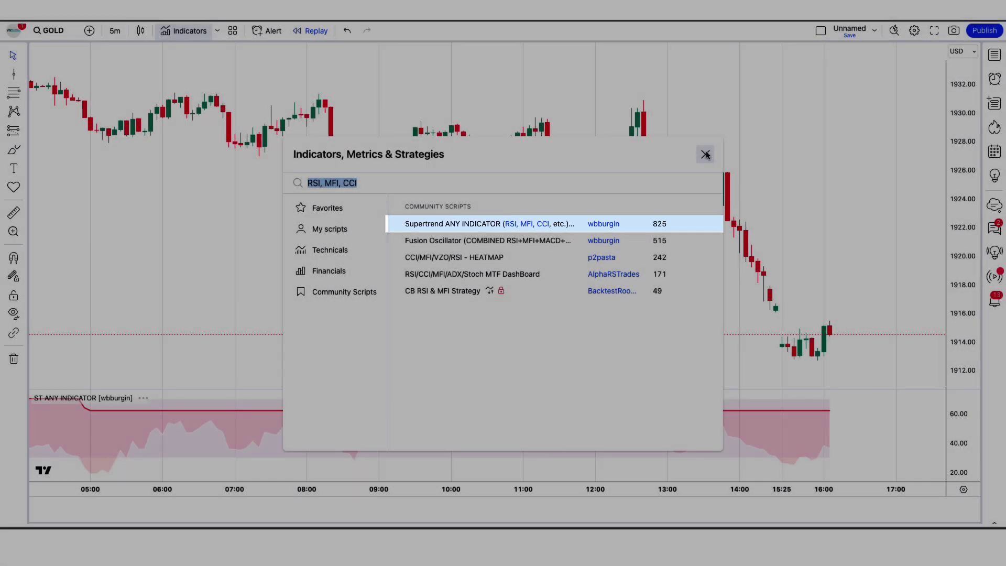
click(705, 154)
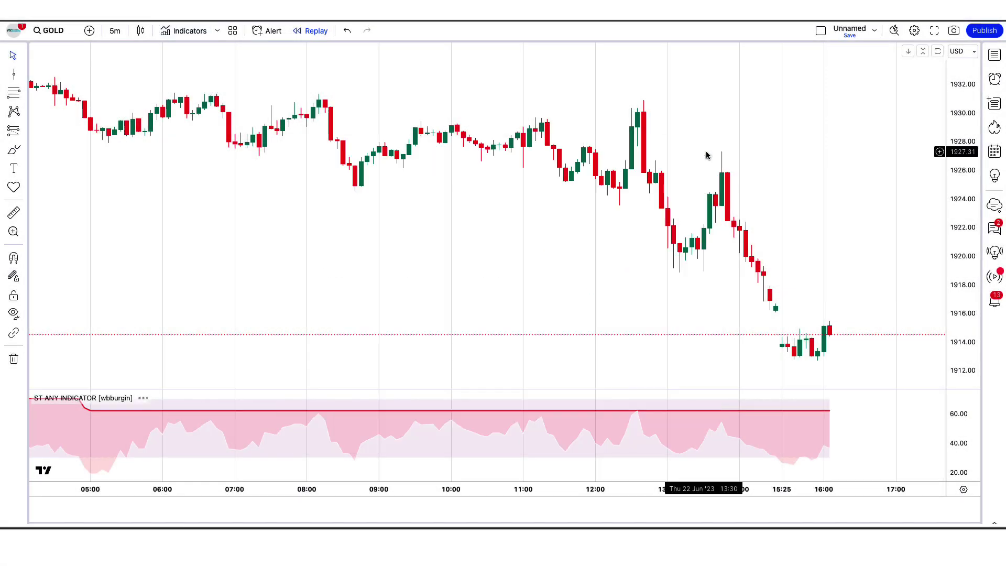
- Review the ST ANY INDICATOR Style settings, then bring up the indicator search again
double_click(626, 412)
click(439, 72)
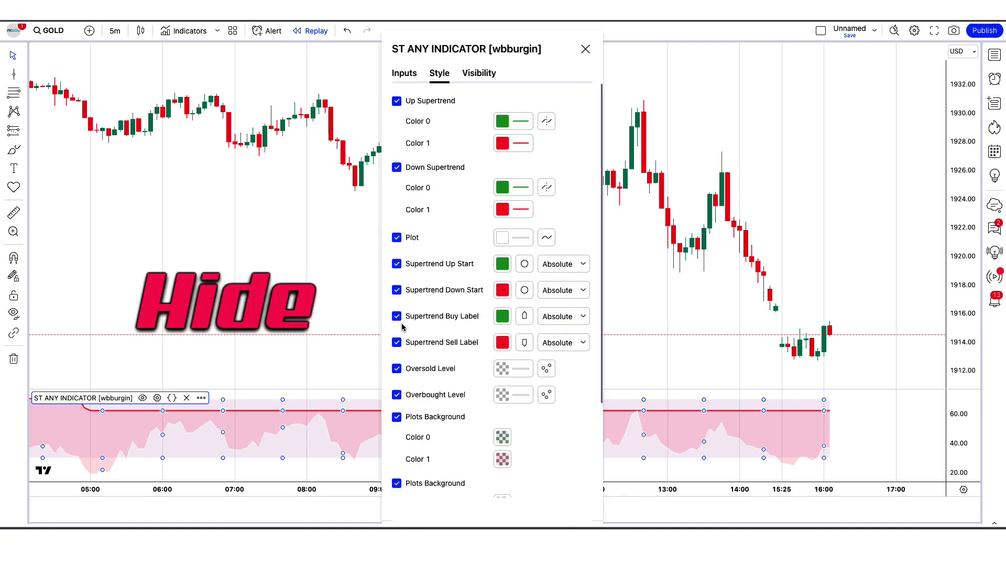
key(Escape)
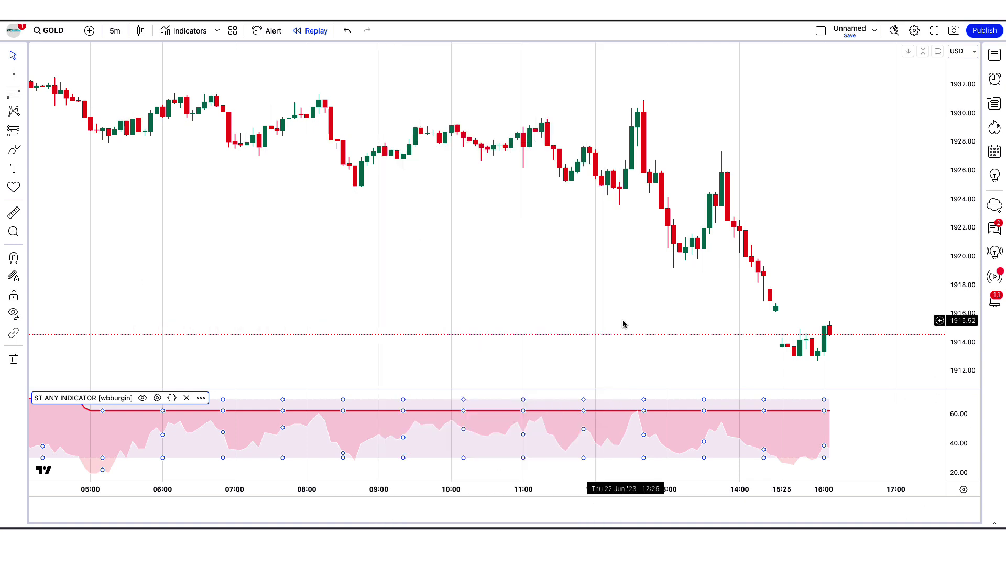
click(621, 375)
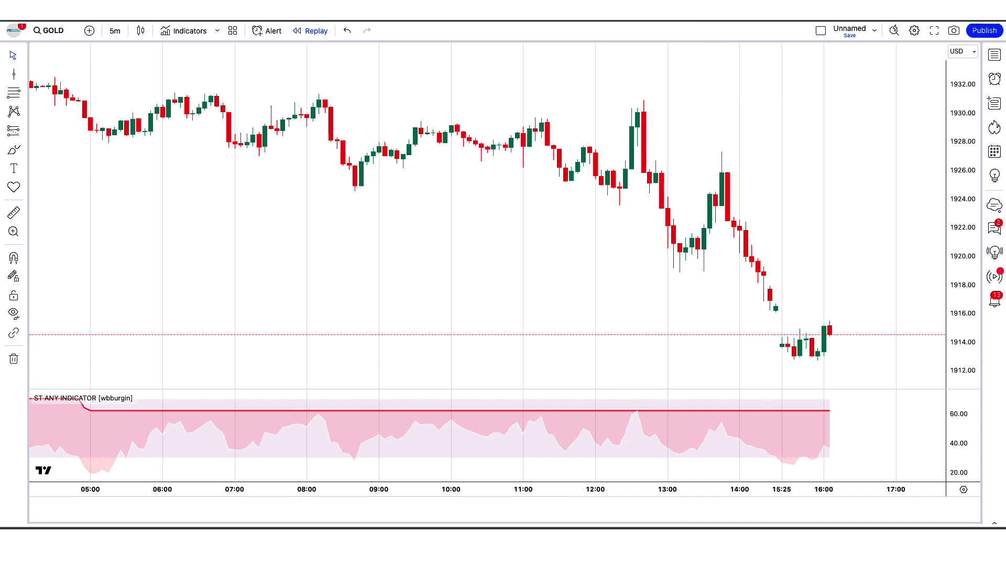
click(171, 31)
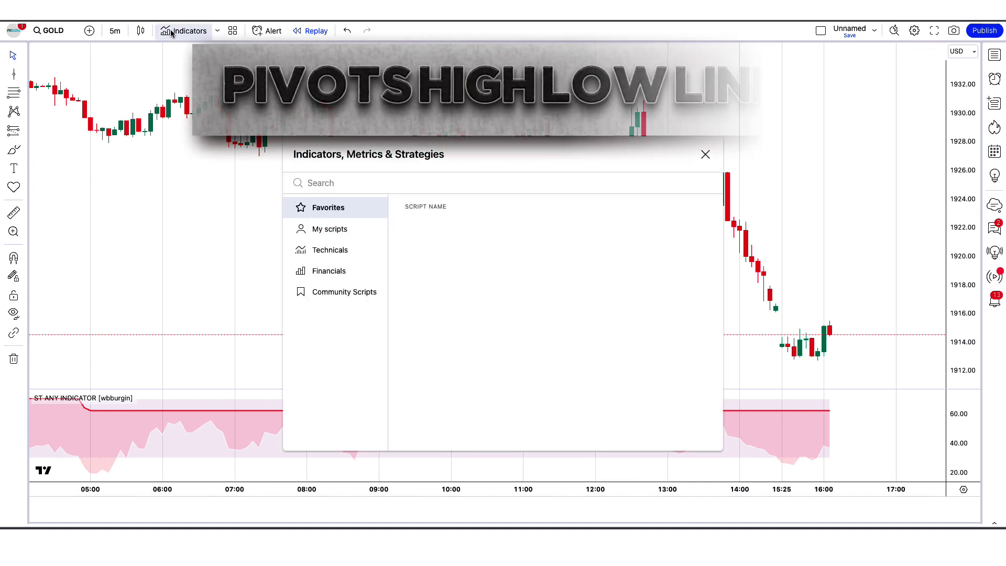
- Add the Pivots High Low Line indicator to the chart
text(Pivots High Low Line)
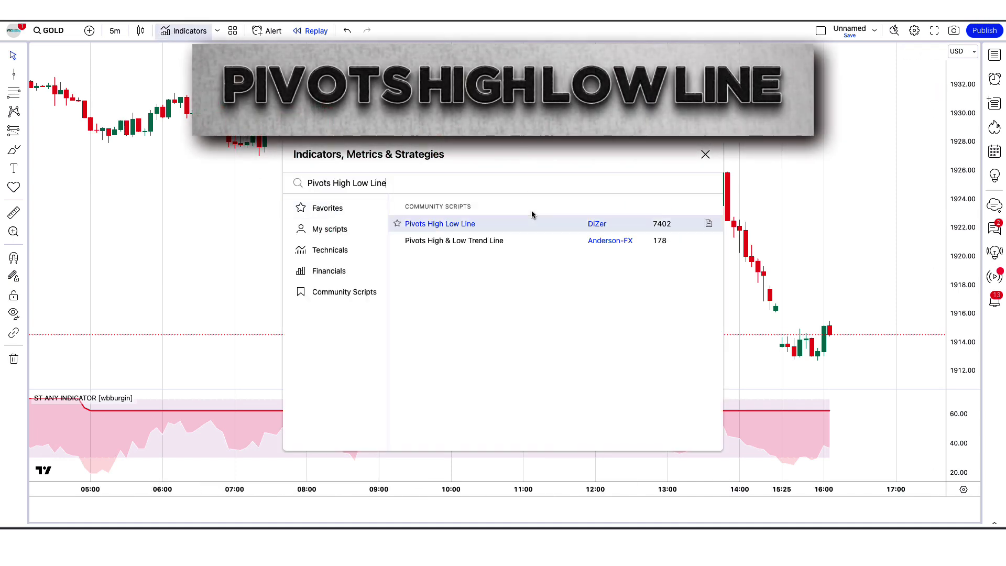
click(466, 227)
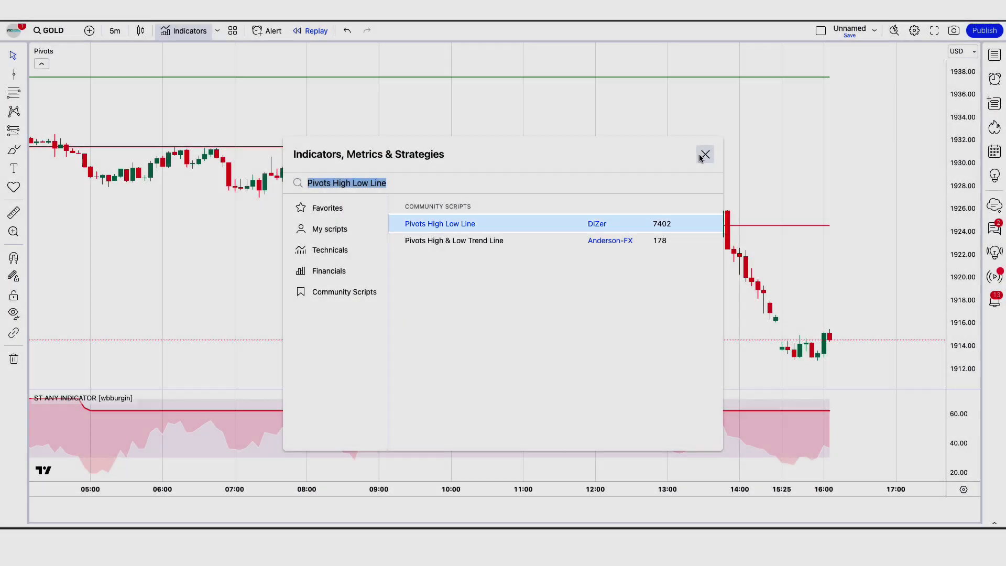
click(704, 154)
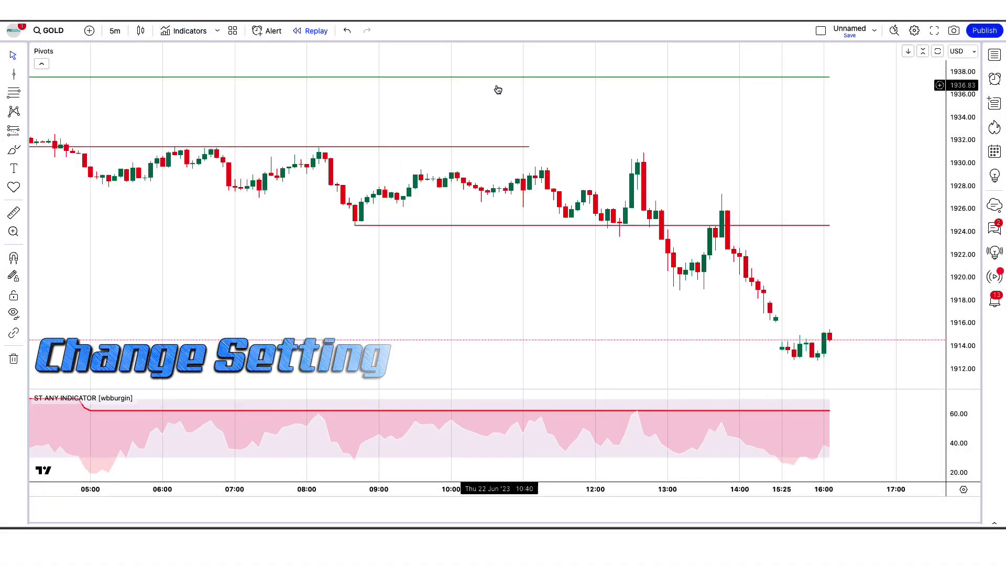
- Set the Pivots High Low Line to Leftbars 10 and Rightbars 5
double_click(476, 78)
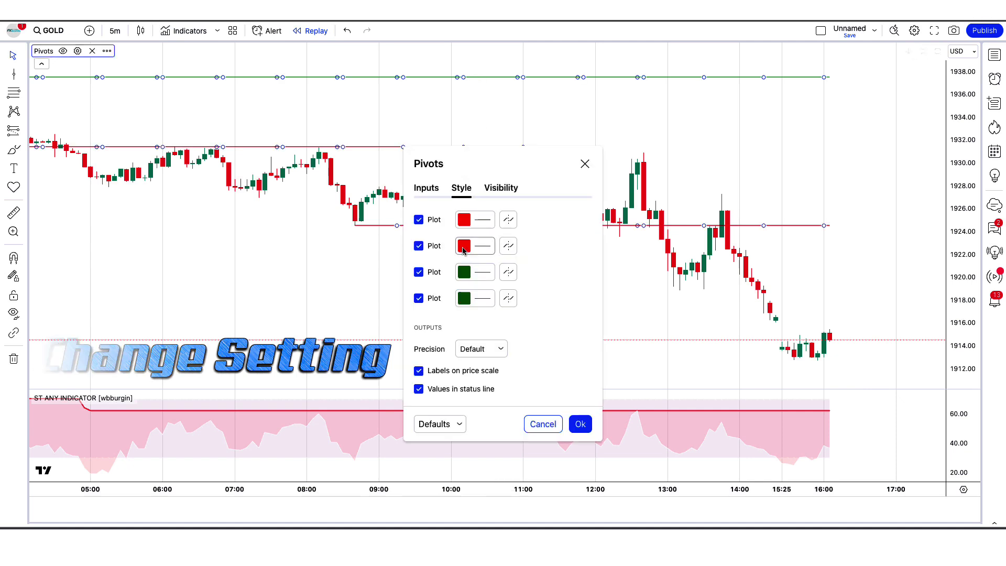
click(426, 194)
drag(495, 221, 437, 248)
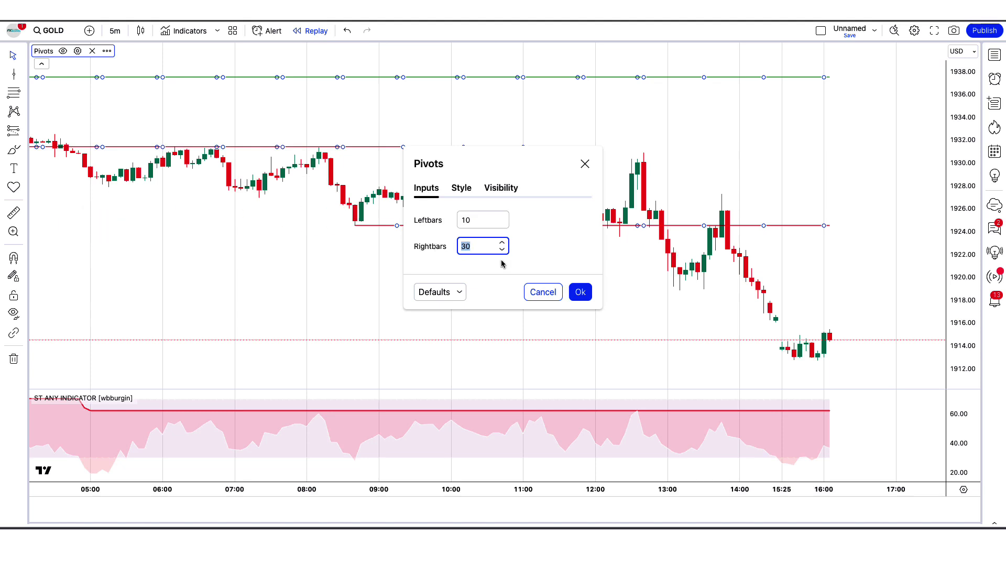
text(5)
key(Up)
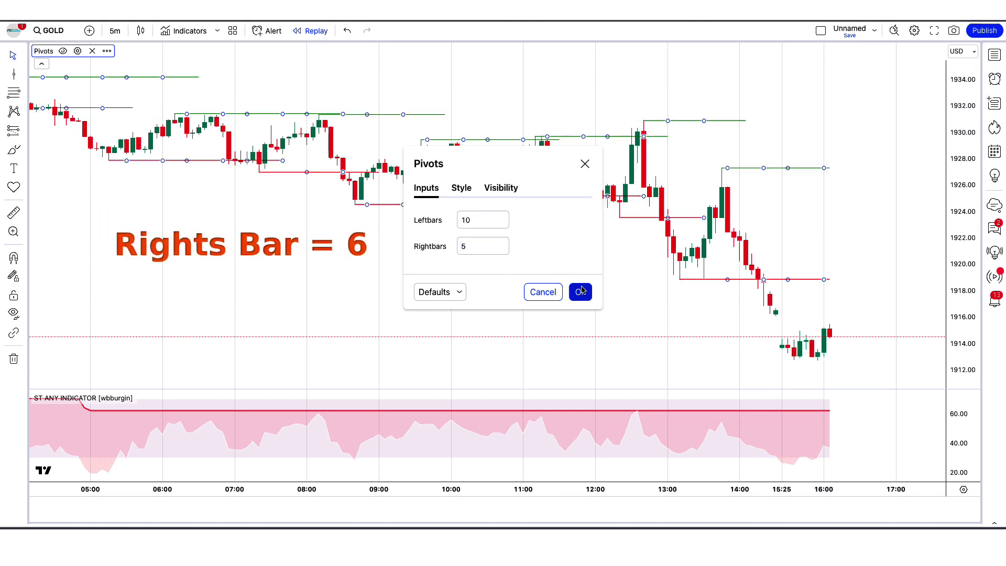
click(580, 291)
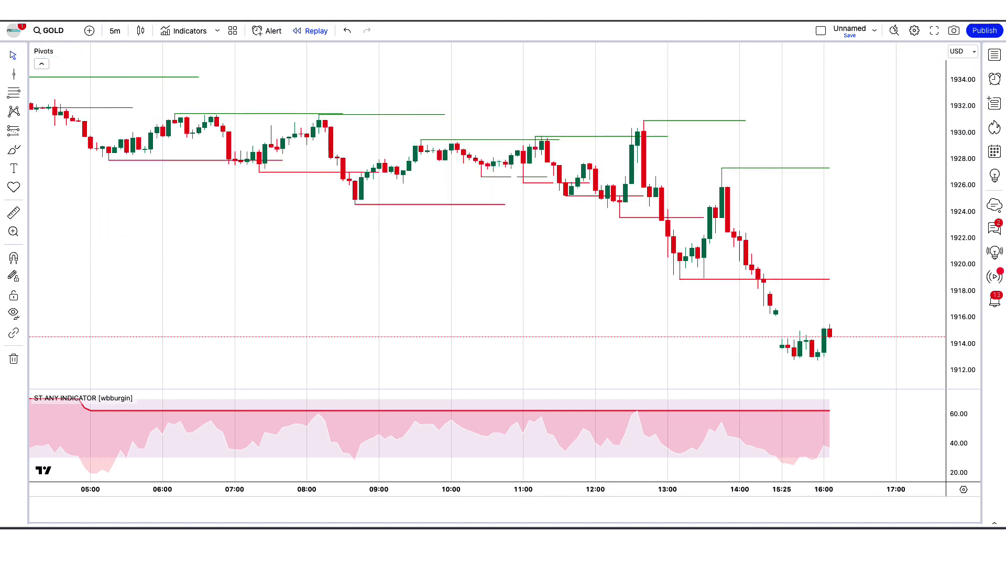
- Add the VuManChu Swing Free indicator to the chart
click(194, 34)
text(Swing Free)
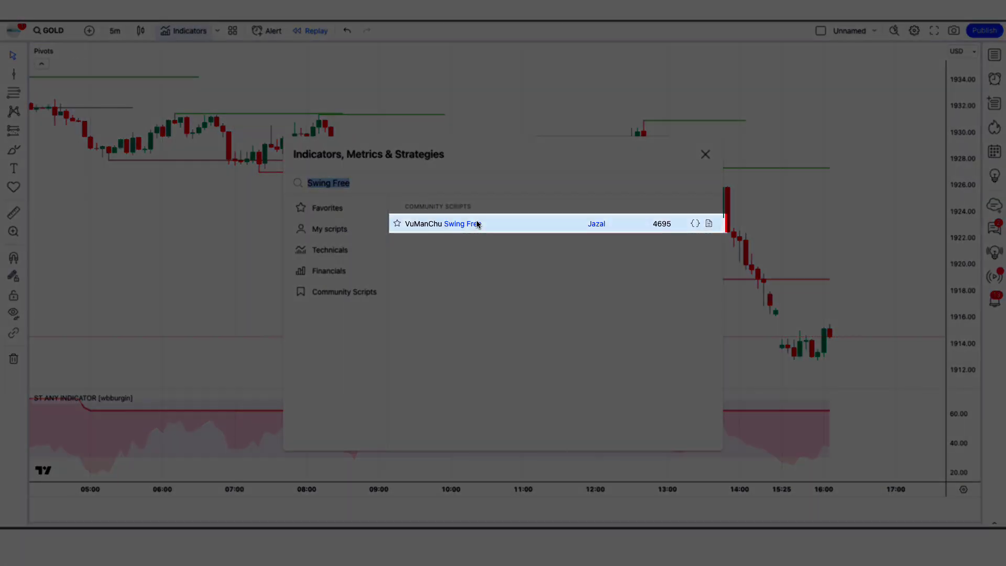
click(477, 225)
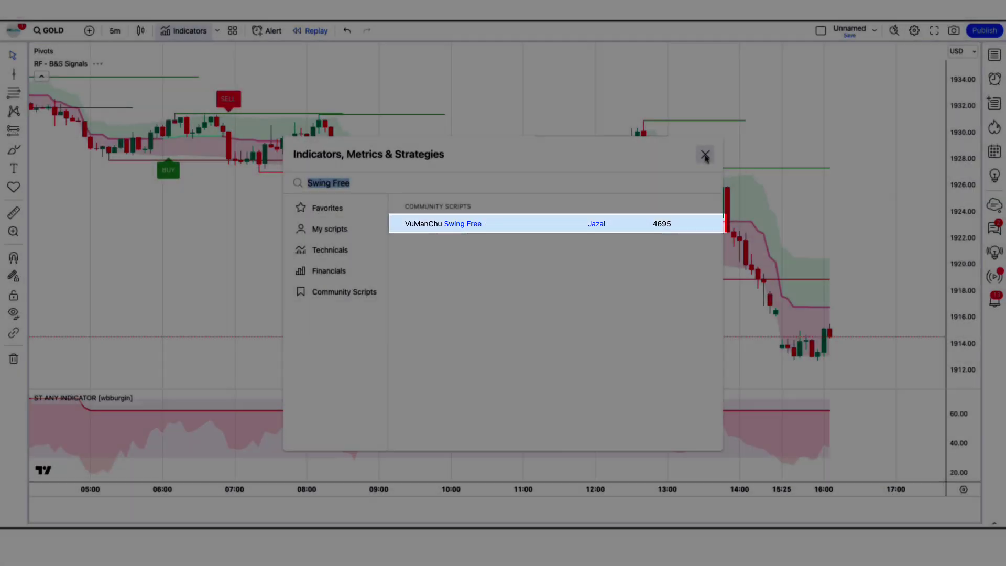
click(705, 154)
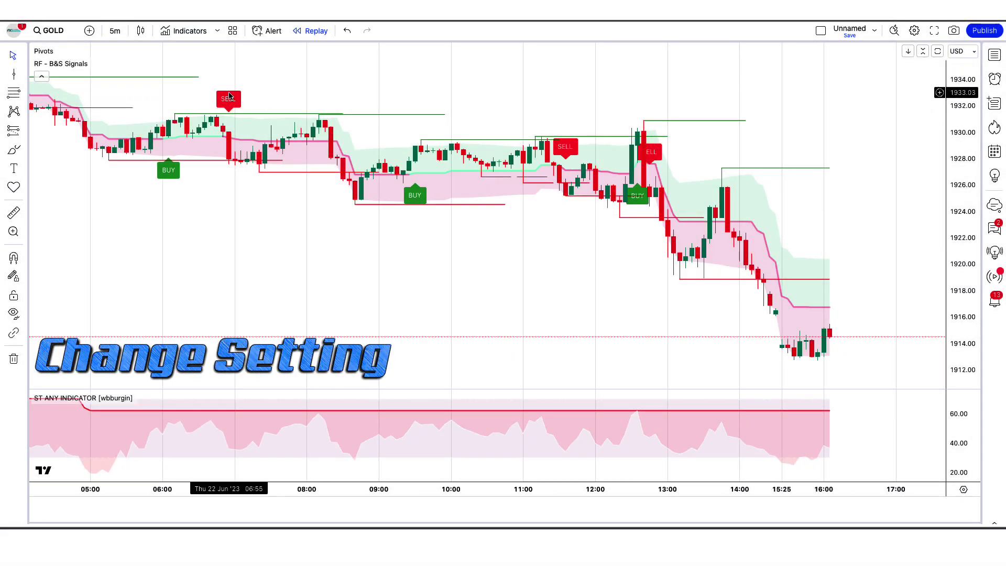
- Set the RF - B&S Signals Swing Period to 60 and Swing Multiplier to 8
double_click(229, 101)
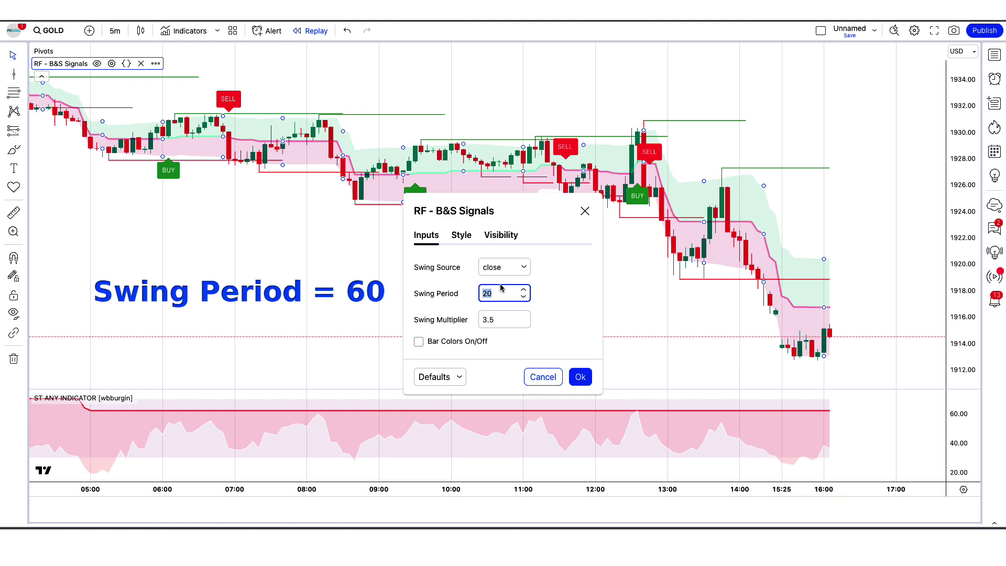
text(60)
double_click(491, 321)
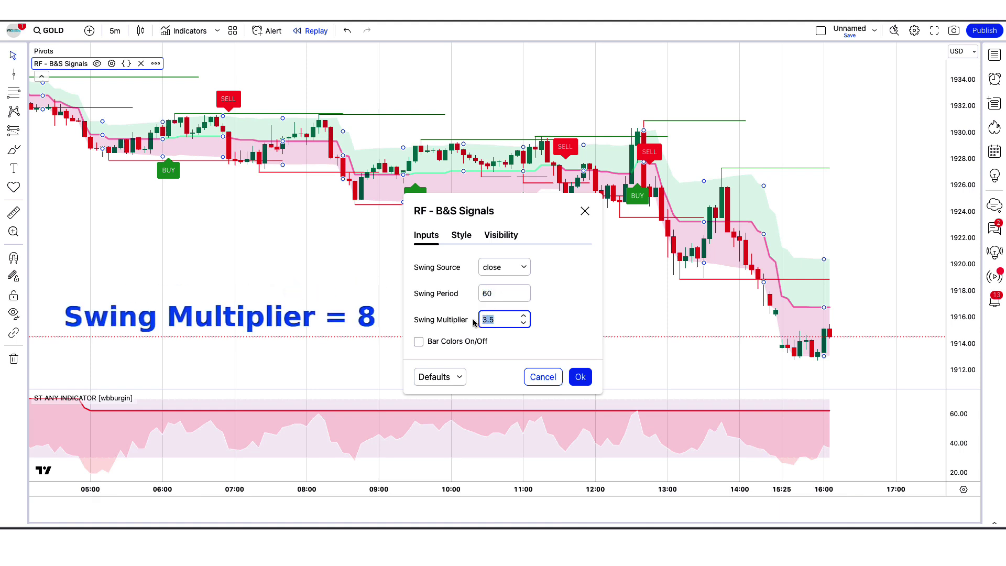
text(8)
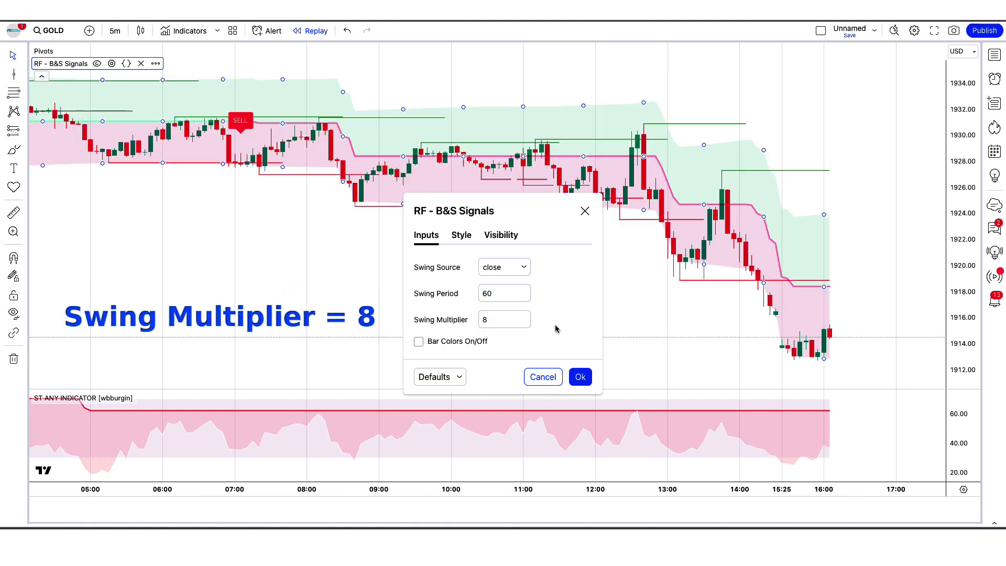
- Hide the indicator's filter line and its high and low band fills
click(458, 233)
click(418, 99)
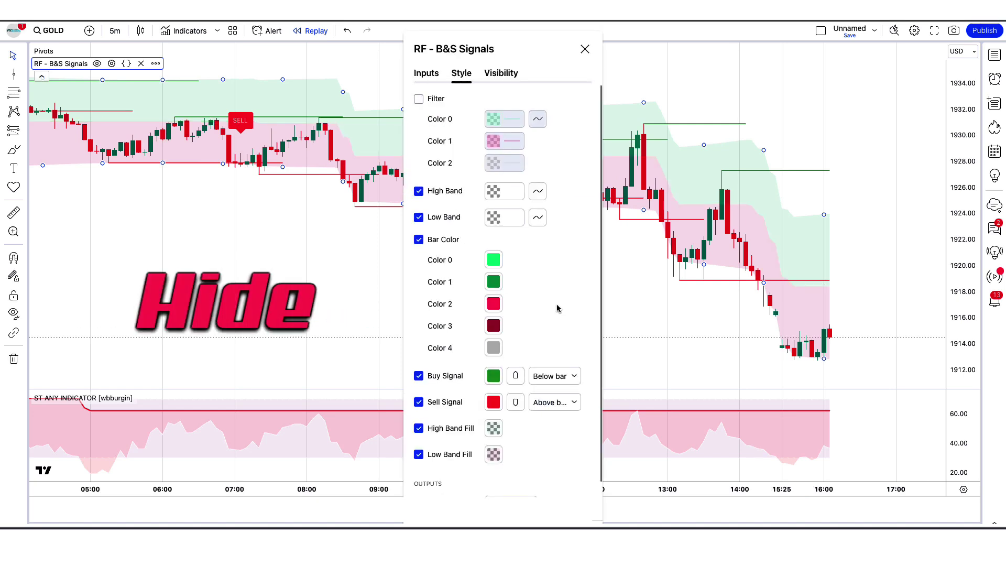
scroll(492, 366, down, 1)
click(419, 416)
click(418, 443)
scroll(537, 432, down, 1)
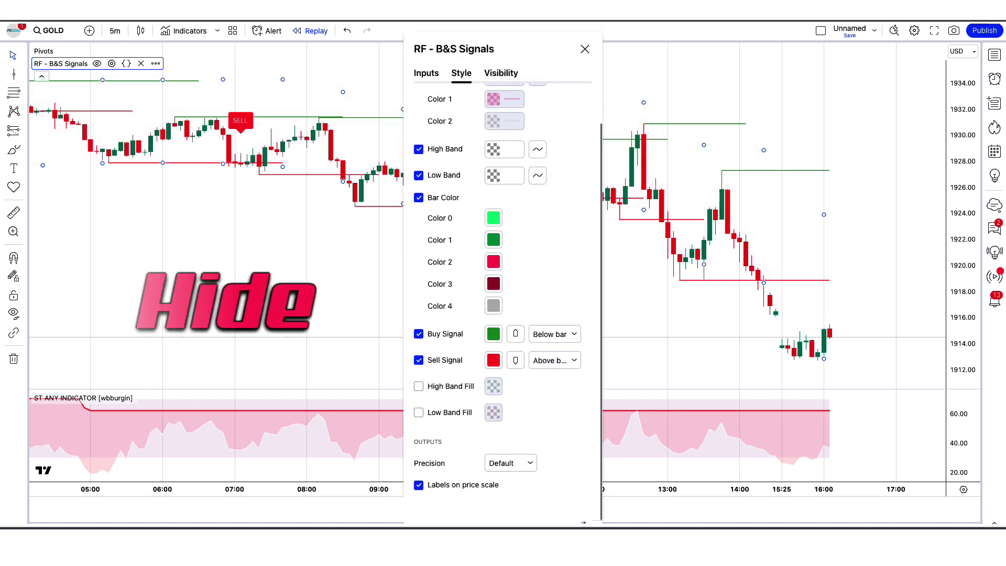
click(629, 315)
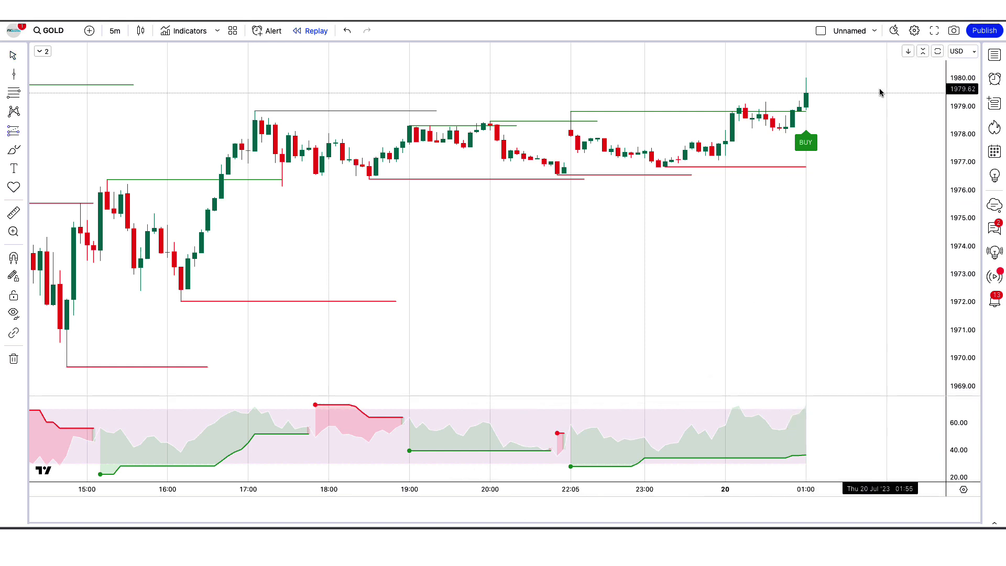
- Place a long position at the BUY candle with its stop at the red pivot line
click(806, 94)
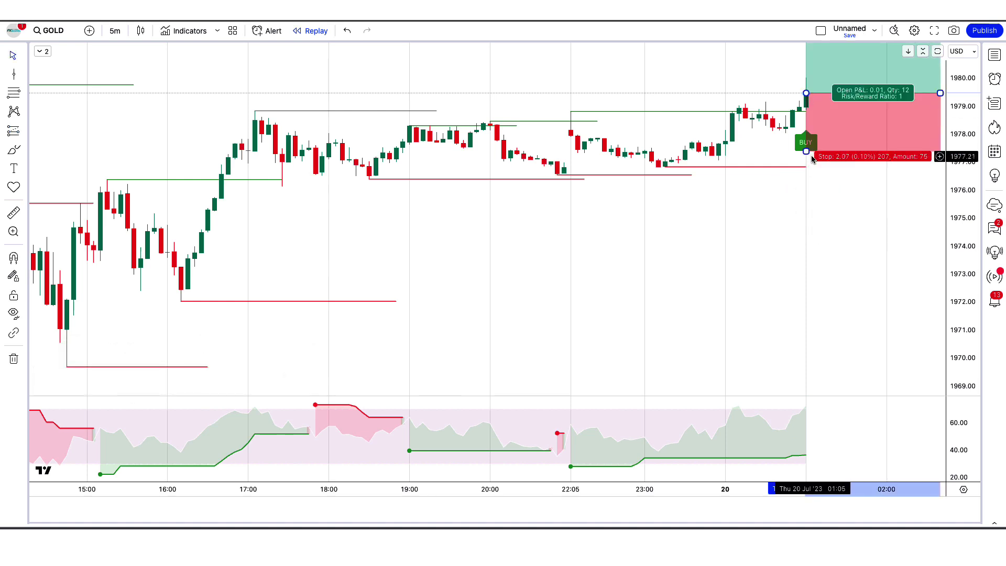
drag(811, 155, 823, 167)
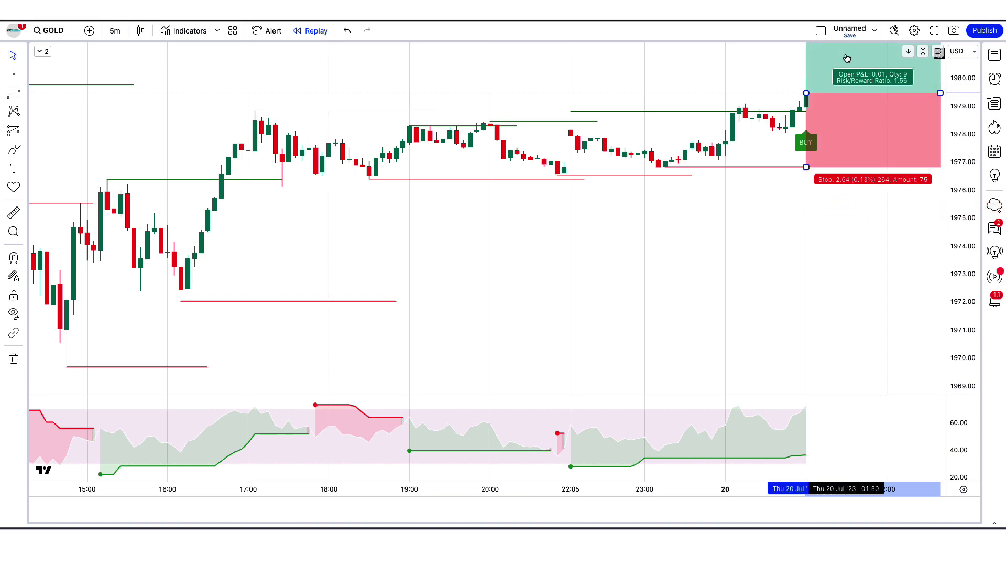
click(714, 69)
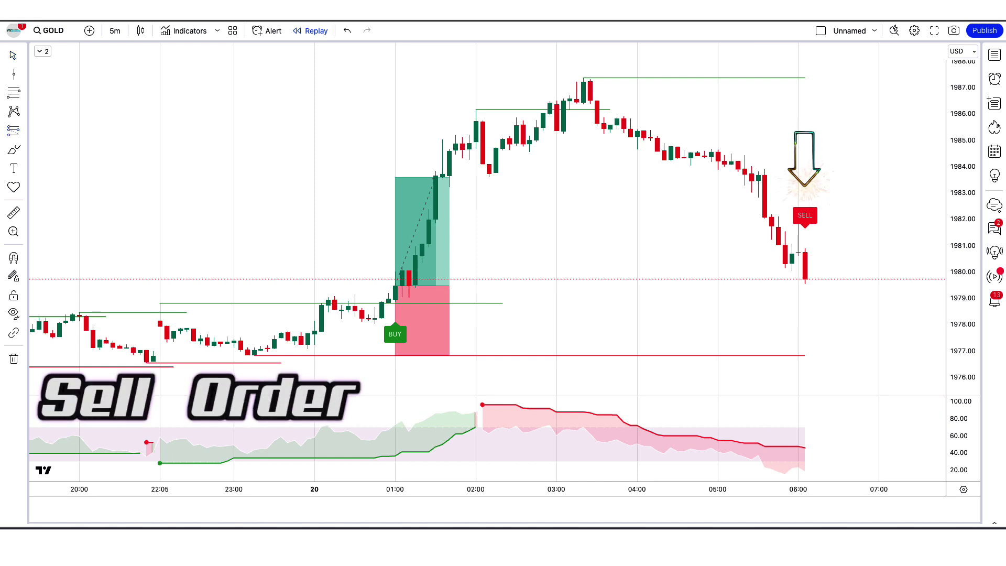
- Open a short at the SELL candle, stop near 1987.38, target at 1.5 reward-to-risk
click(806, 279)
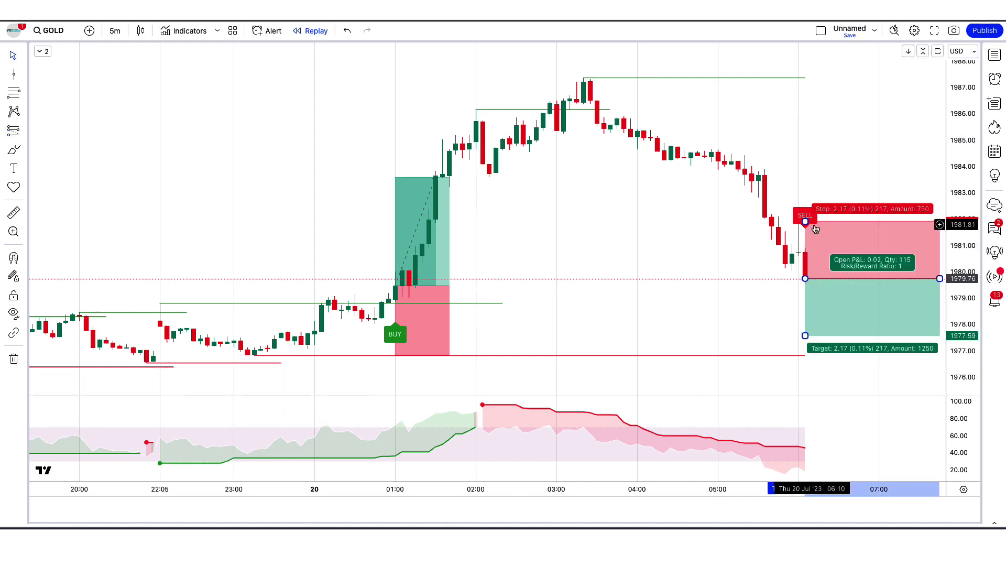
drag(839, 215, 840, 85)
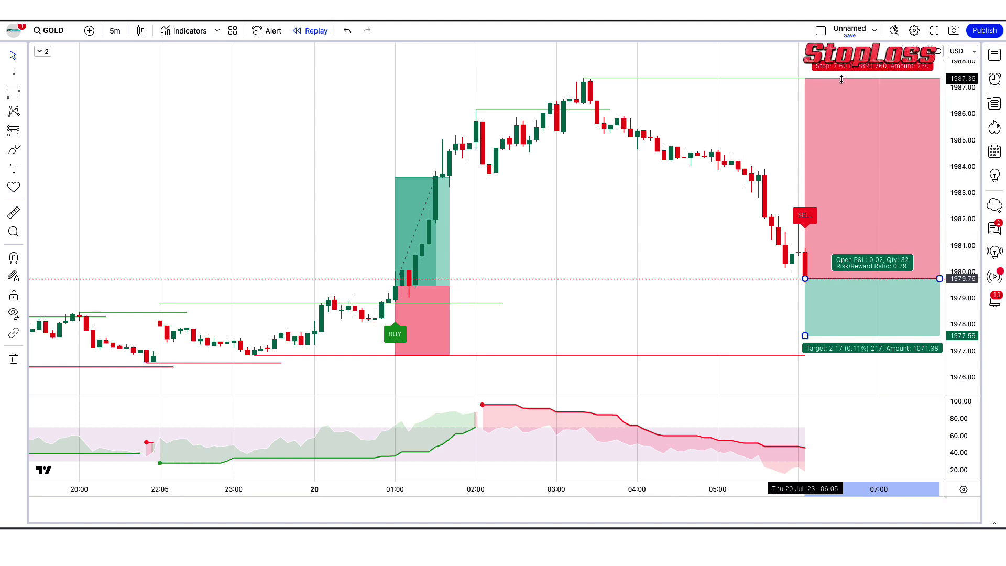
drag(842, 79, 841, 78)
drag(805, 337, 833, 386)
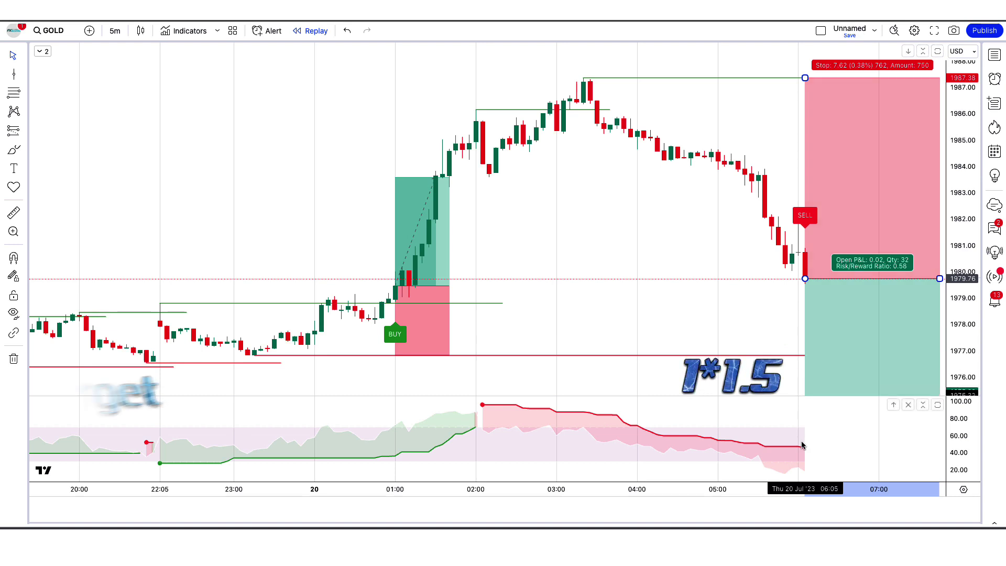
click(740, 329)
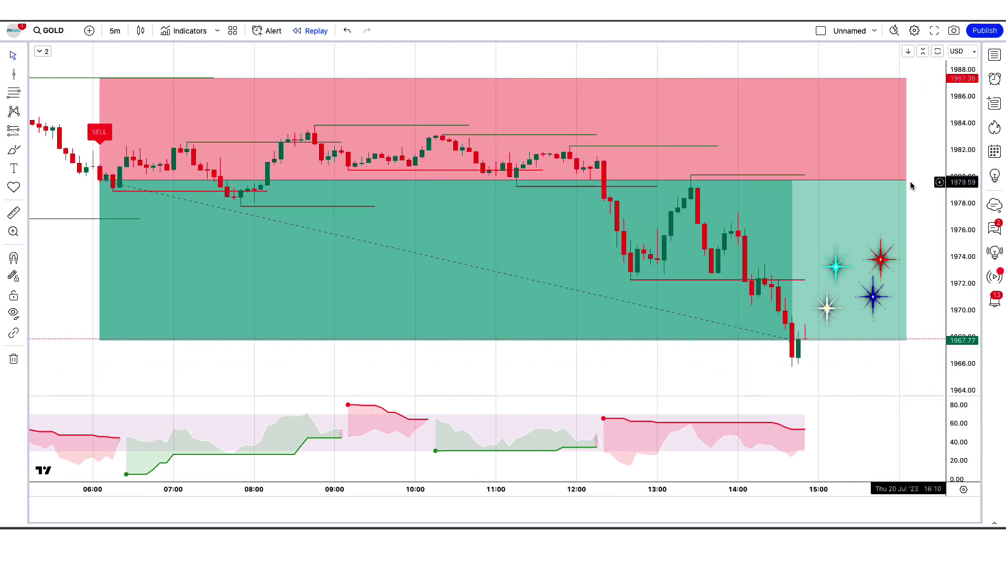
- Shorten the winning short position's box to end where the trade finished
drag(907, 181, 800, 202)
click(828, 277)
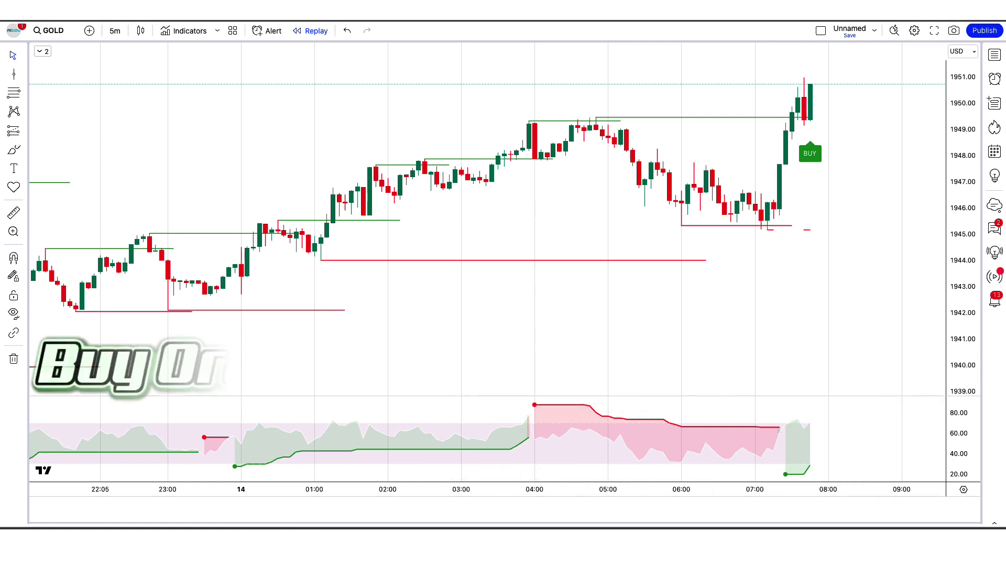
- Place a long at the 14 Jun BUY candle with its stop below the recent low
click(811, 85)
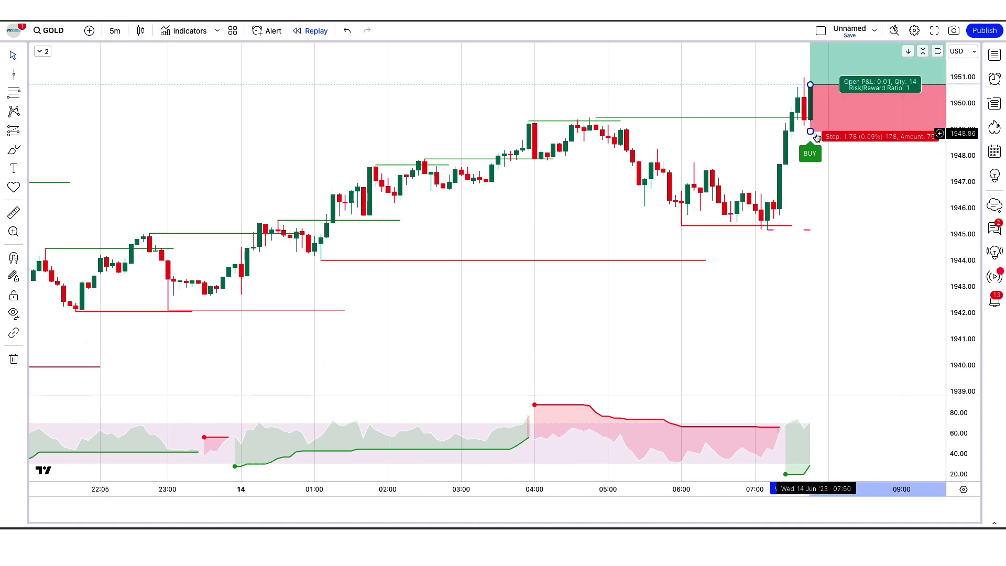
drag(810, 132, 871, 229)
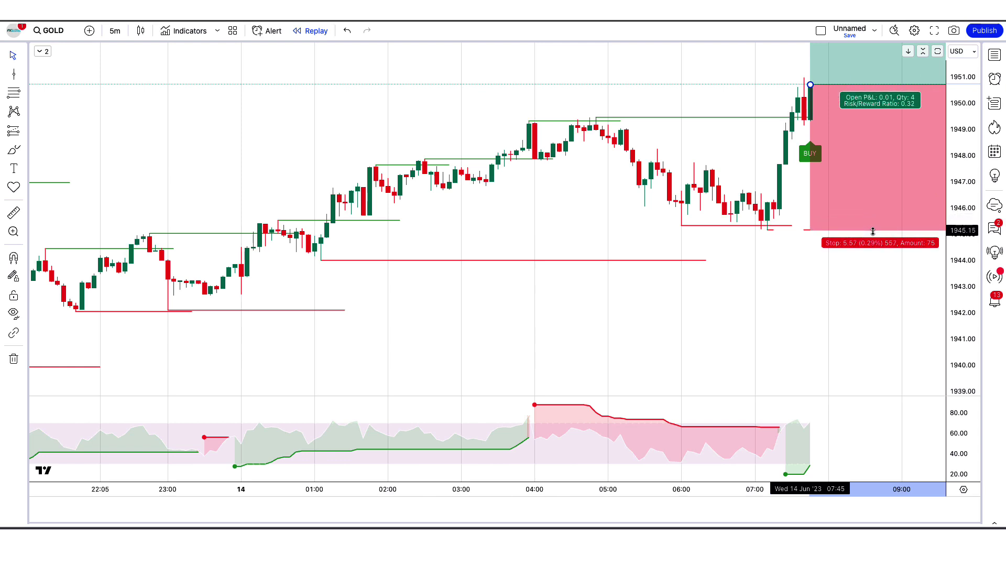
click(703, 97)
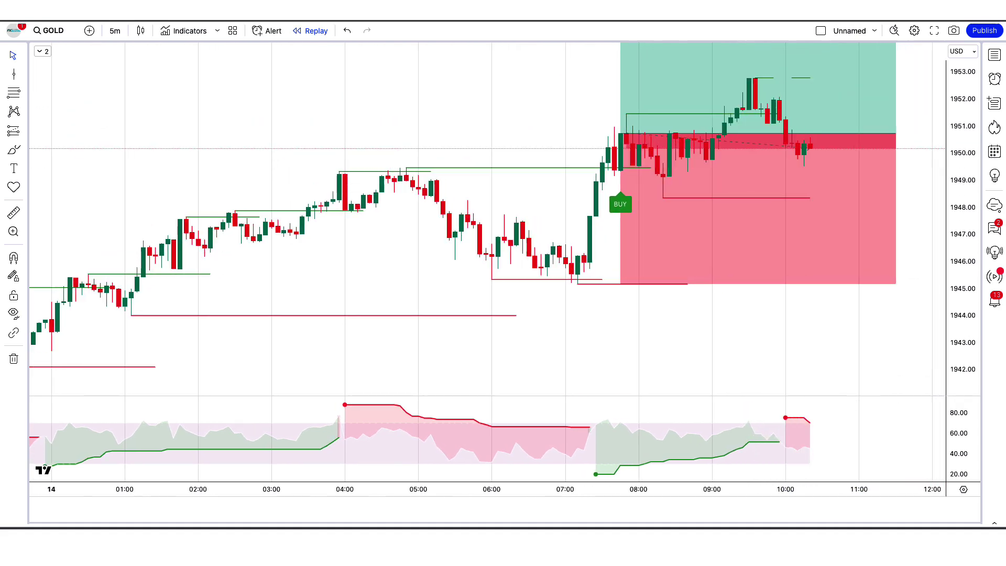
- Narrow the long position box to the length of the trade
drag(816, 134, 876, 133)
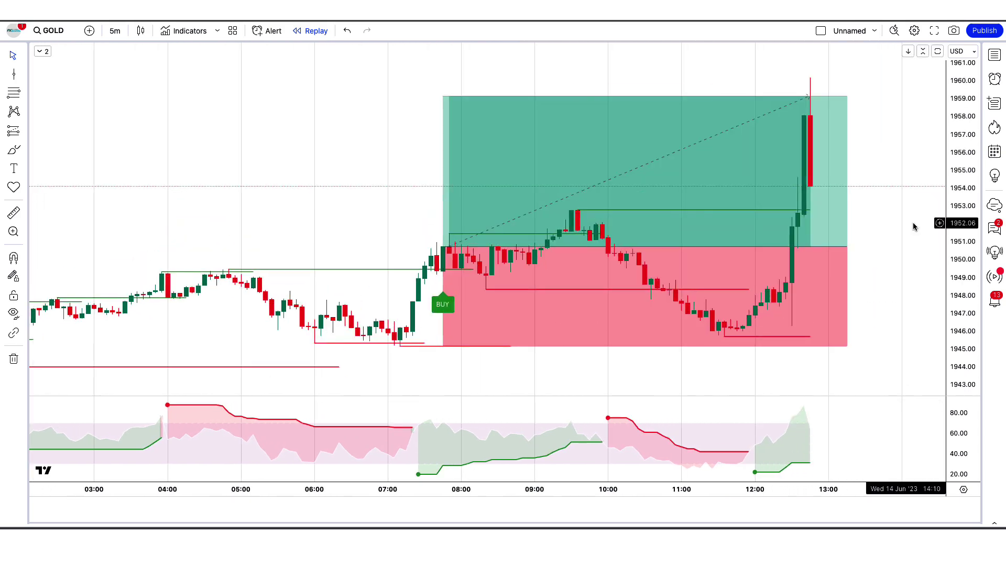
drag(847, 246, 816, 246)
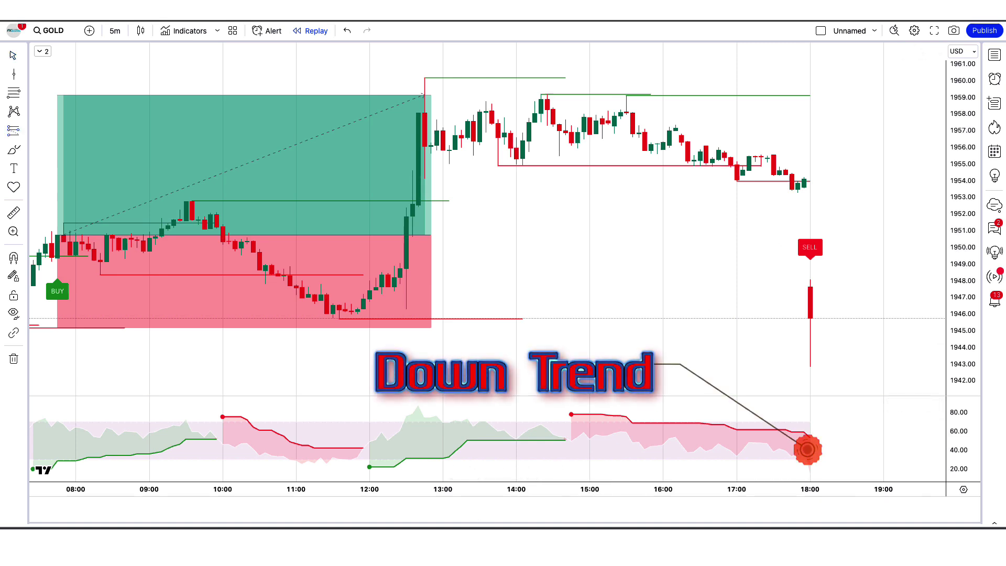
- Open a short at the SELL candle, stop near 1958.85, target about 1.5× risk
click(810, 320)
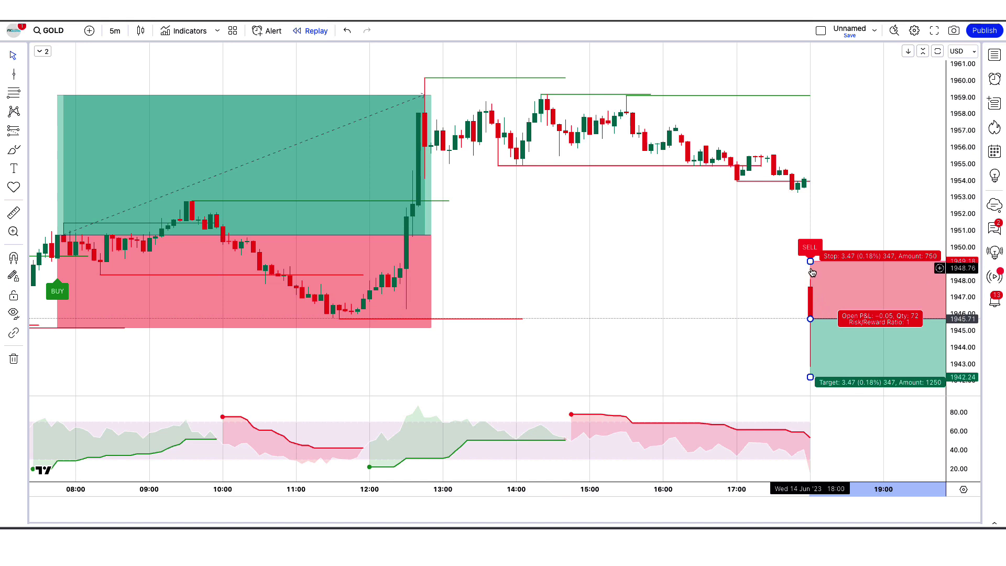
drag(811, 263, 841, 100)
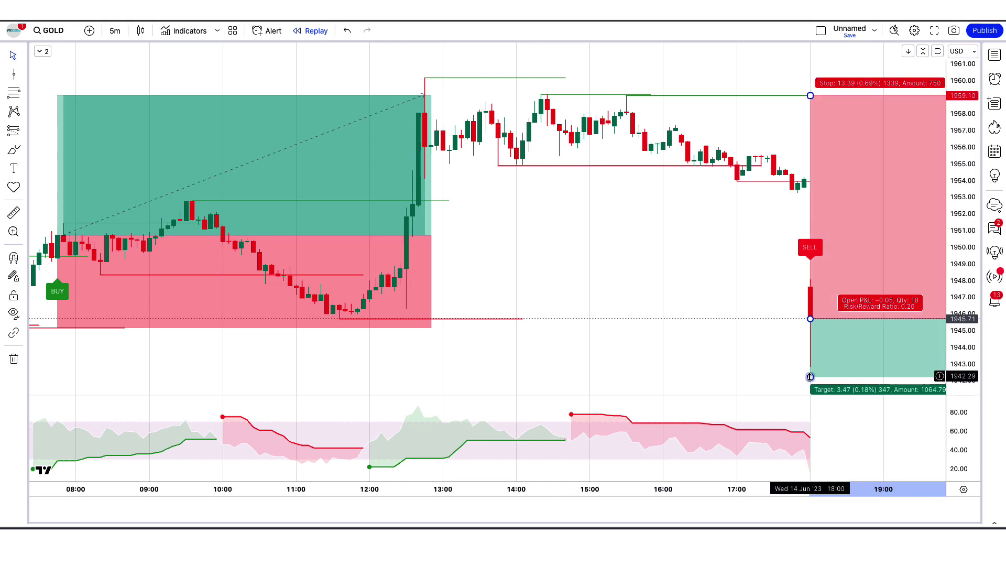
drag(812, 385, 820, 419)
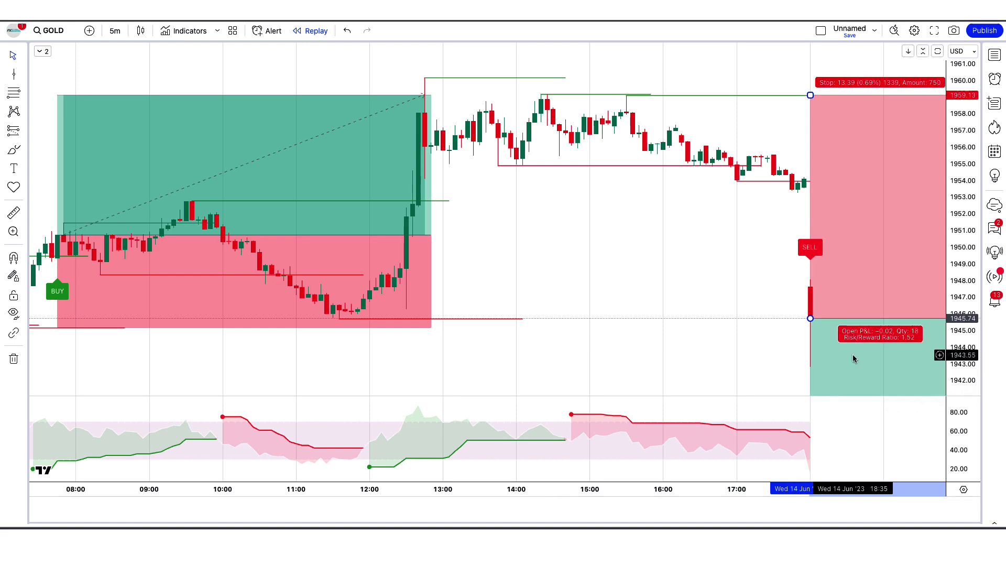
click(716, 368)
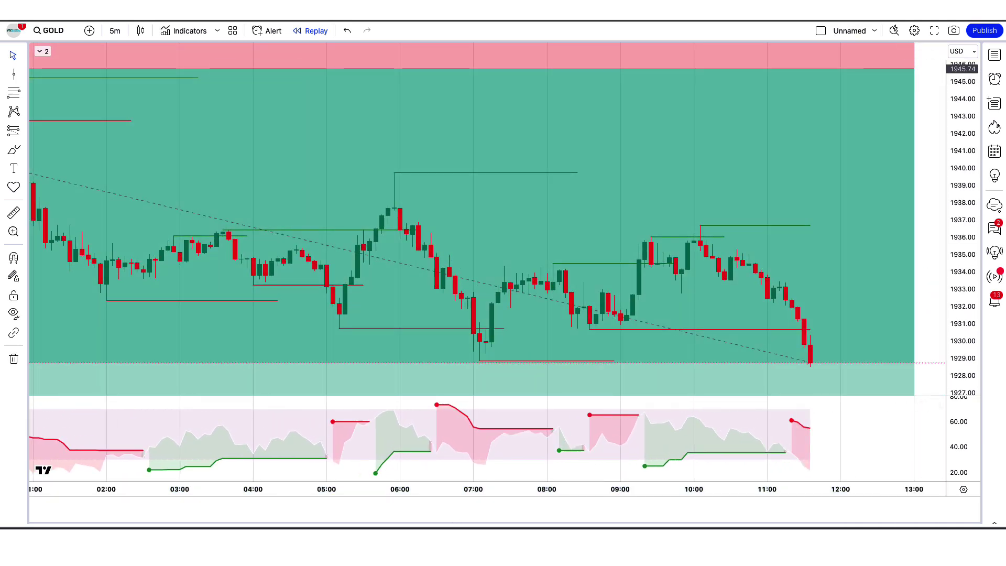
- Select the short position box on the chart
click(817, 73)
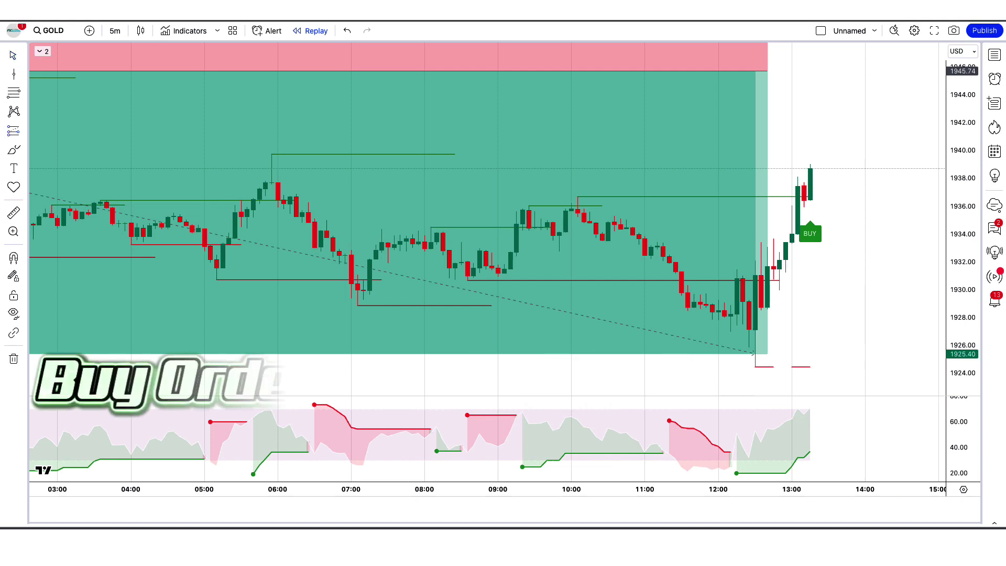
- Place a long at the 15 Jun BUY candle near 1938.7, with its stop near 1924.7 and a higher target
click(810, 169)
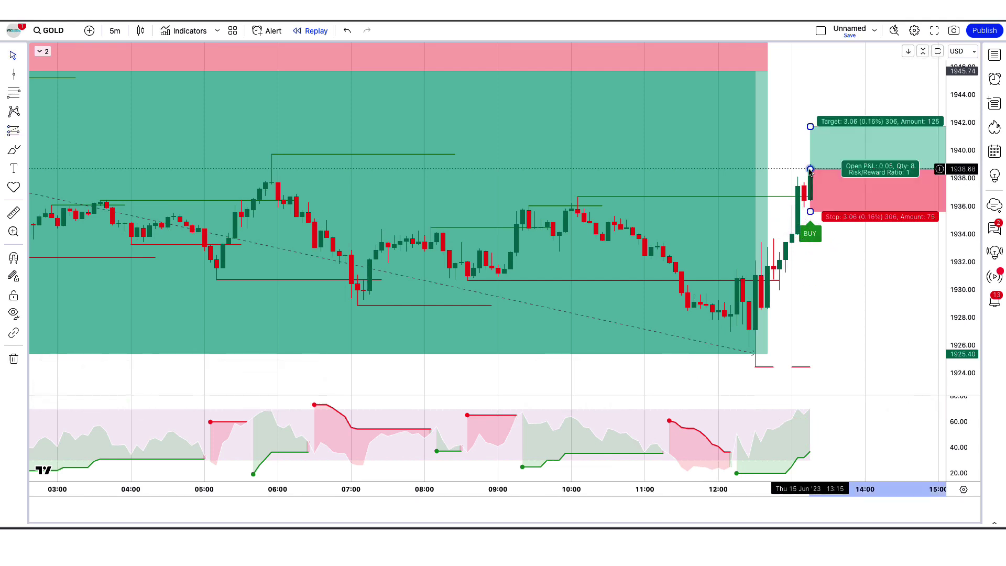
drag(810, 211, 857, 363)
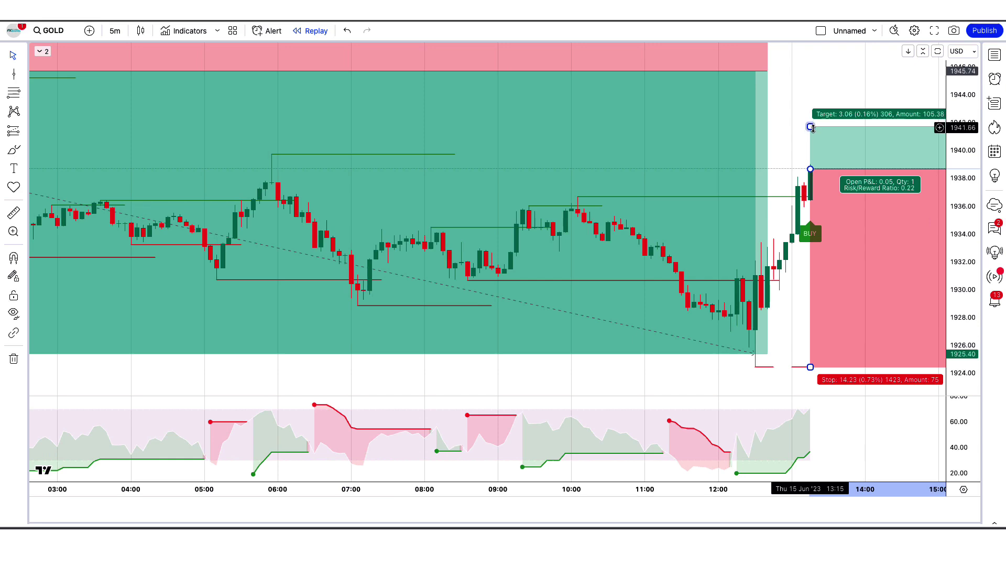
drag(811, 127, 820, 35)
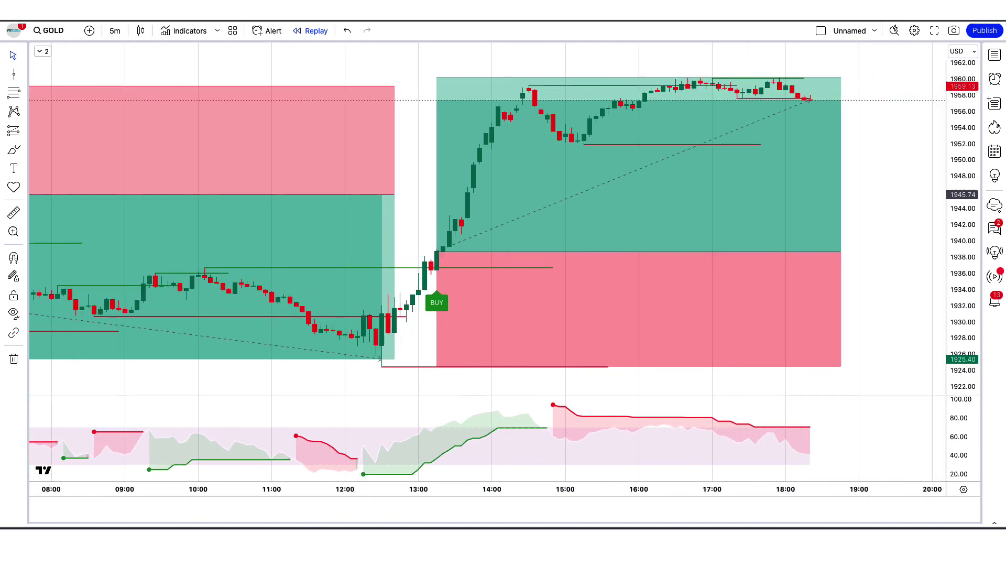
- Stretch the long position box rightward so it spans the whole trade
click(826, 252)
drag(825, 252, 932, 252)
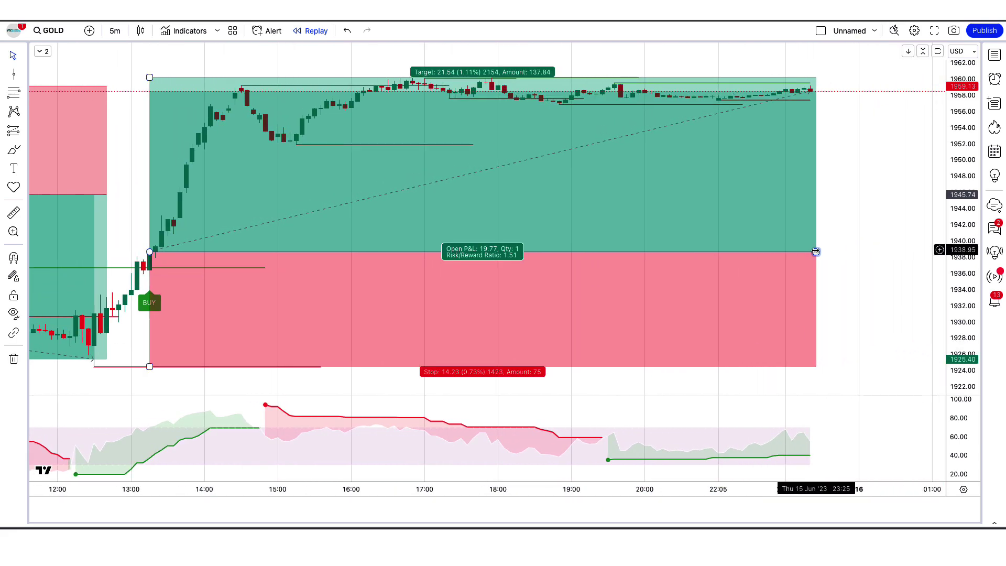
drag(810, 253, 838, 258)
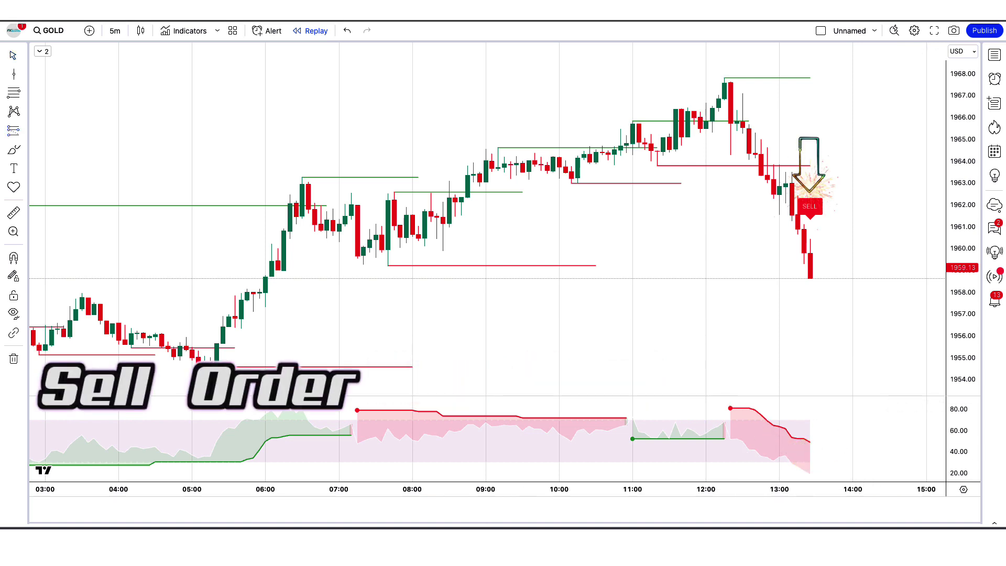
- Place a short at the 16 Jun SELL near 1958.66, stop near 1967.8, 1.5 R/R target, then advance the replay
click(811, 279)
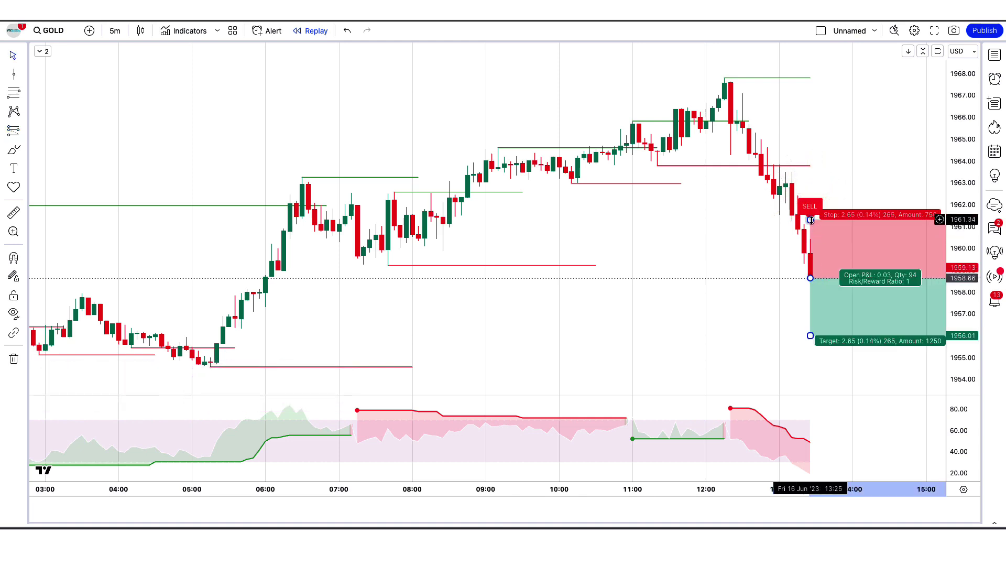
drag(811, 220, 848, 80)
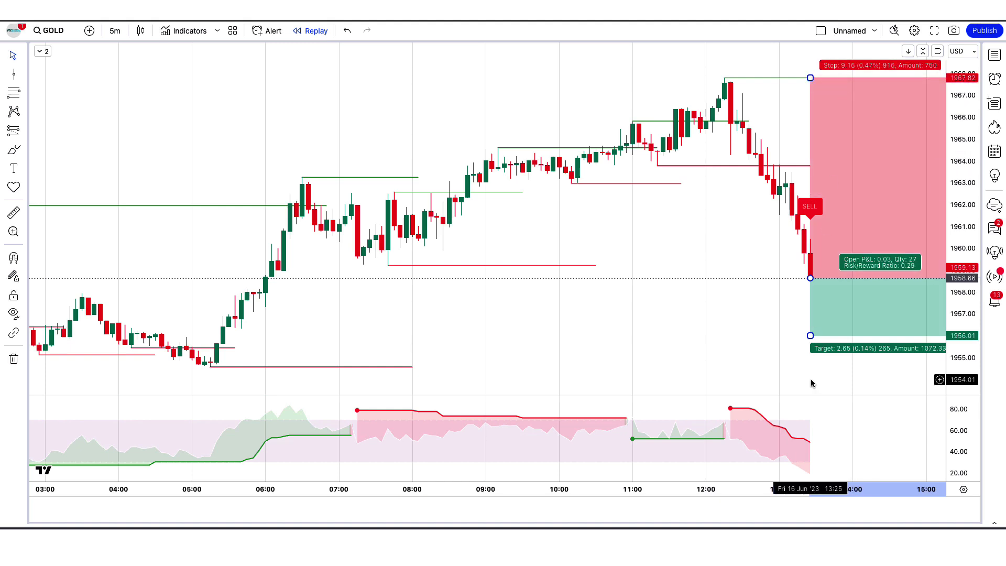
drag(811, 336, 812, 464)
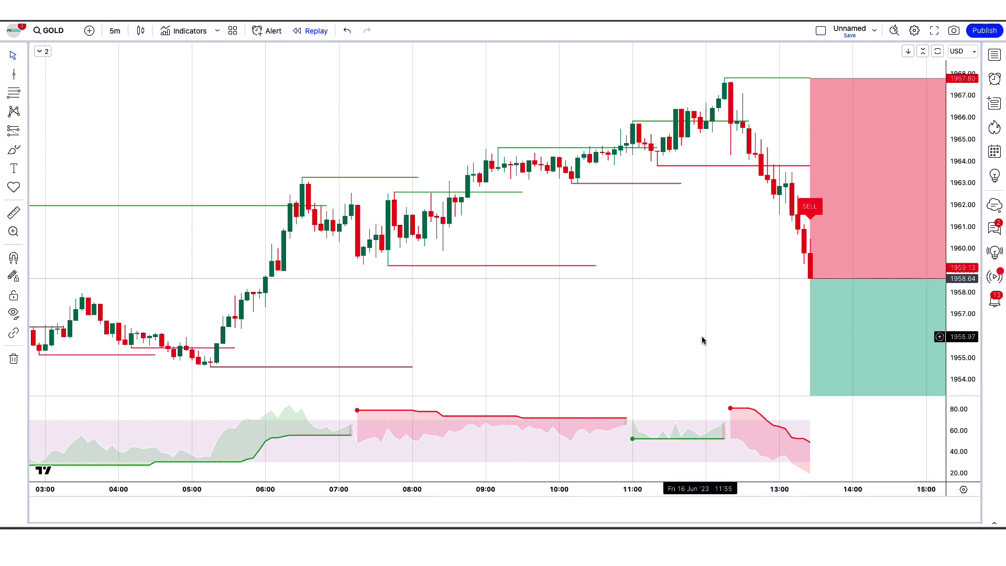
key(shift+Down)
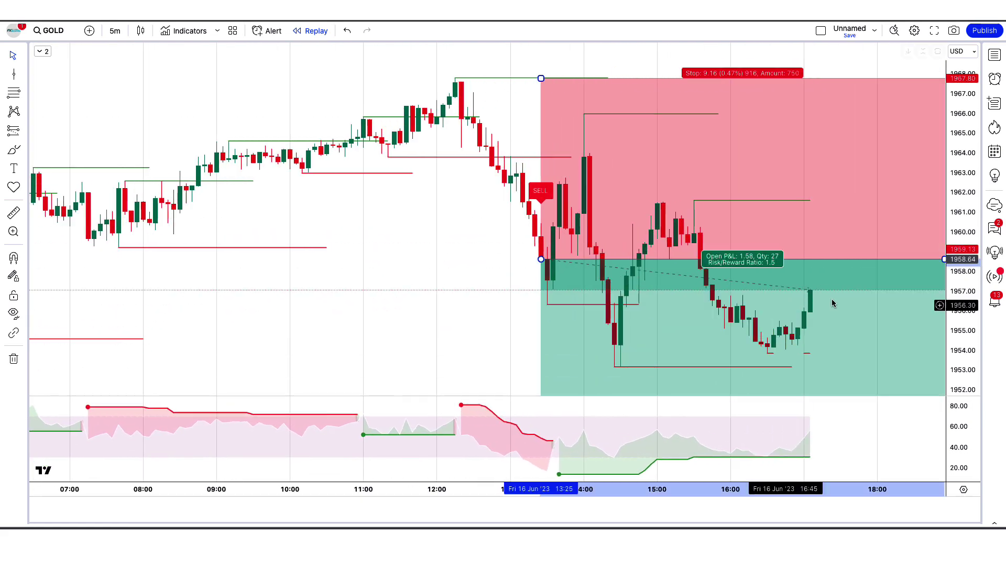